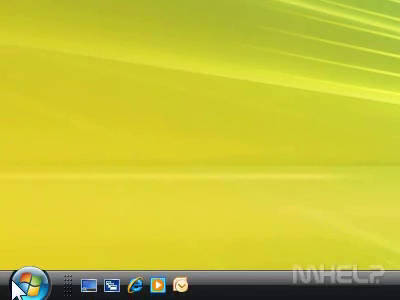
- Open the Windows Vista Start menu from the taskbar
left_click(30, 287)
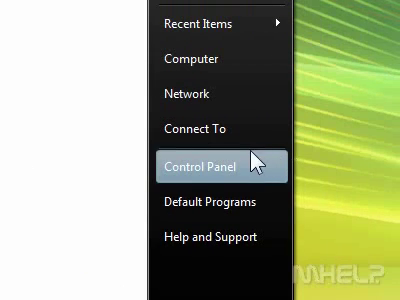
- Open Mail from Control Panel and show its profile list, containing the Outlook profile
left_click(247, 163)
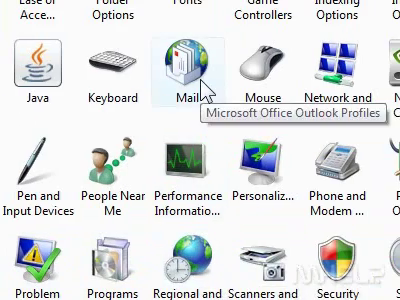
double_click(203, 88)
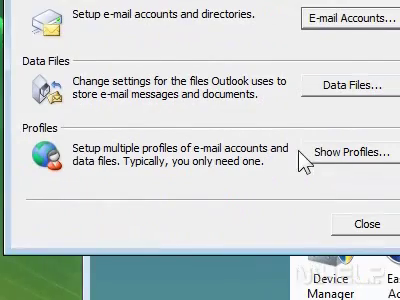
left_click(296, 160)
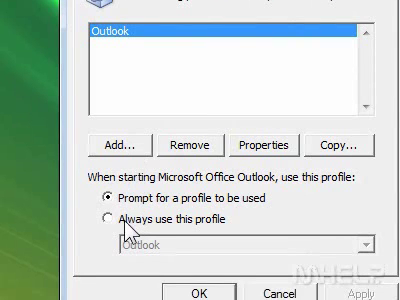
- Set Mail to always use the Outlook profile and confirm with OK
left_click(108, 219)
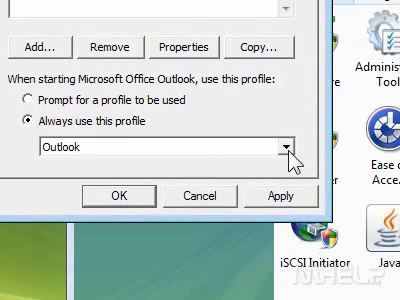
left_click(286, 148)
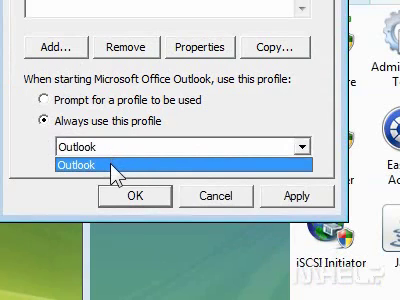
left_click(116, 166)
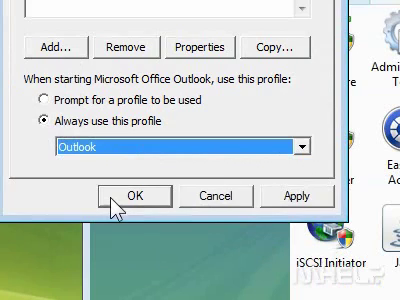
left_click(117, 205)
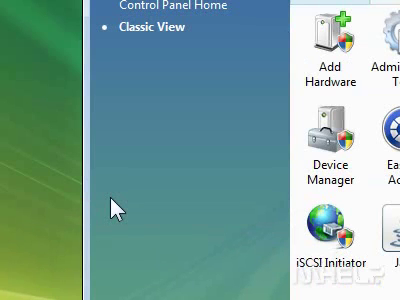